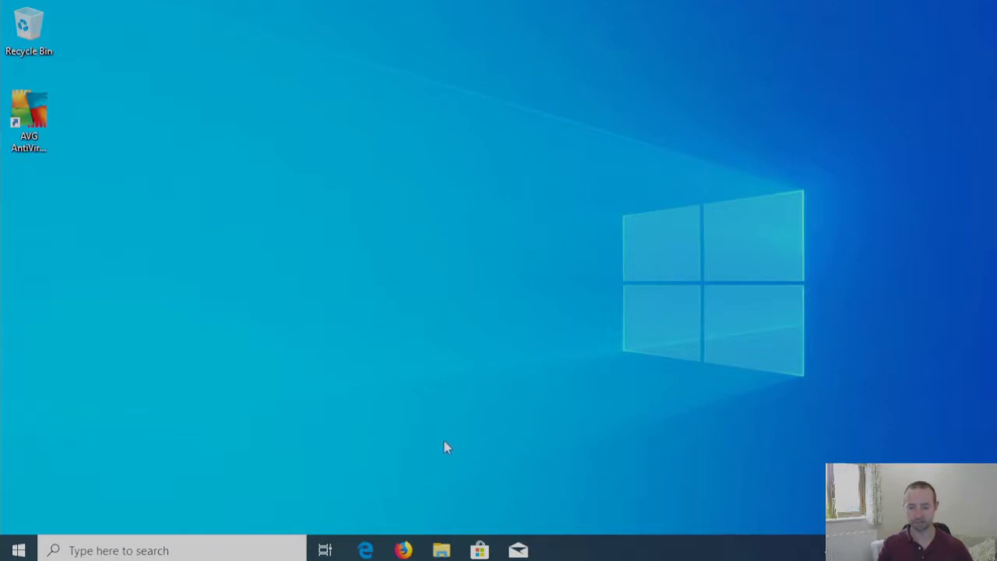
Step: Launch Firefox and load the array management page at 192.168.153.10
click(405, 550)
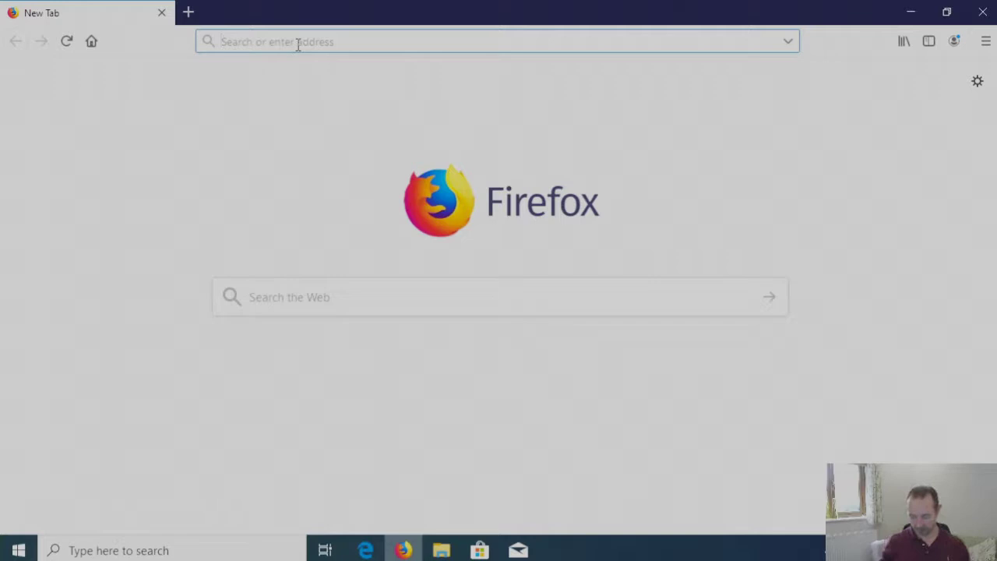
text(192.168.153.10/)
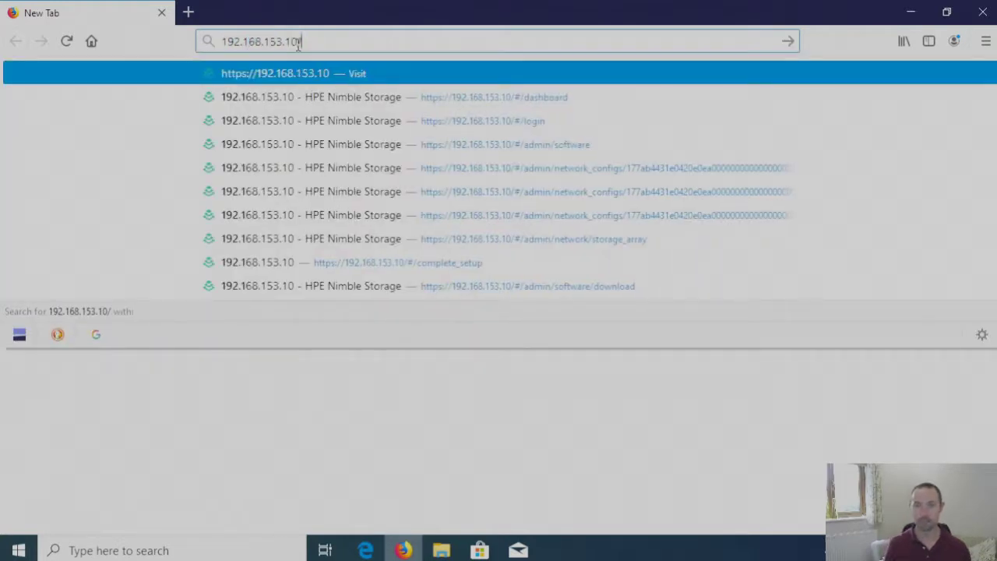
key(Return)
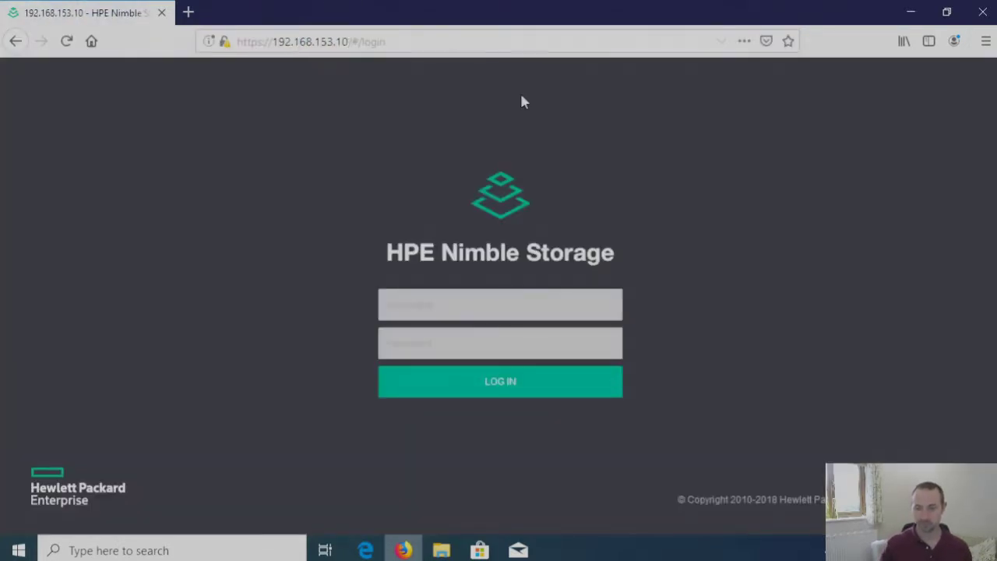
Step: Sign in with the administrator username and password, then acknowledge the usage warning
click(472, 300)
text(admin)
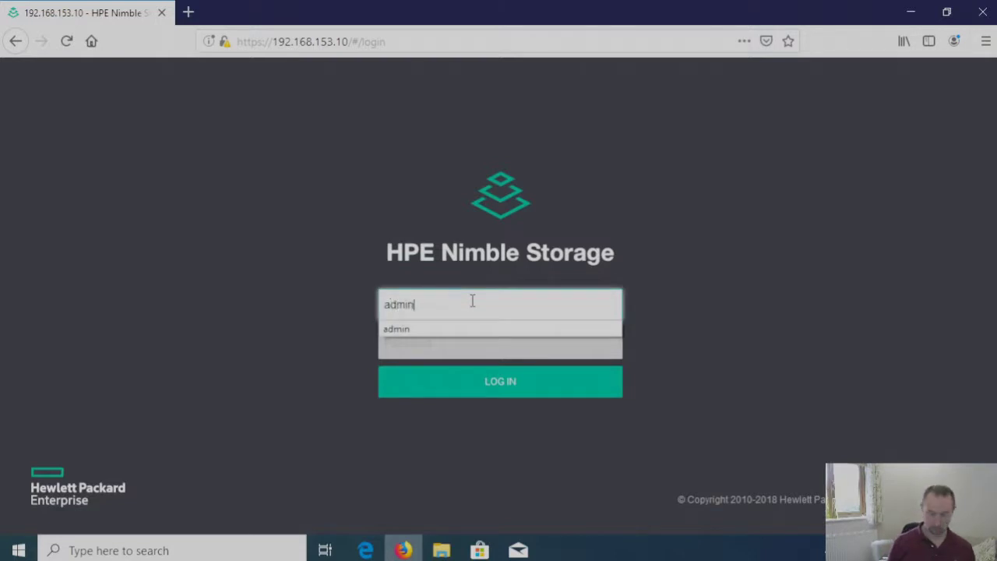
key(Tab)
text(admin)
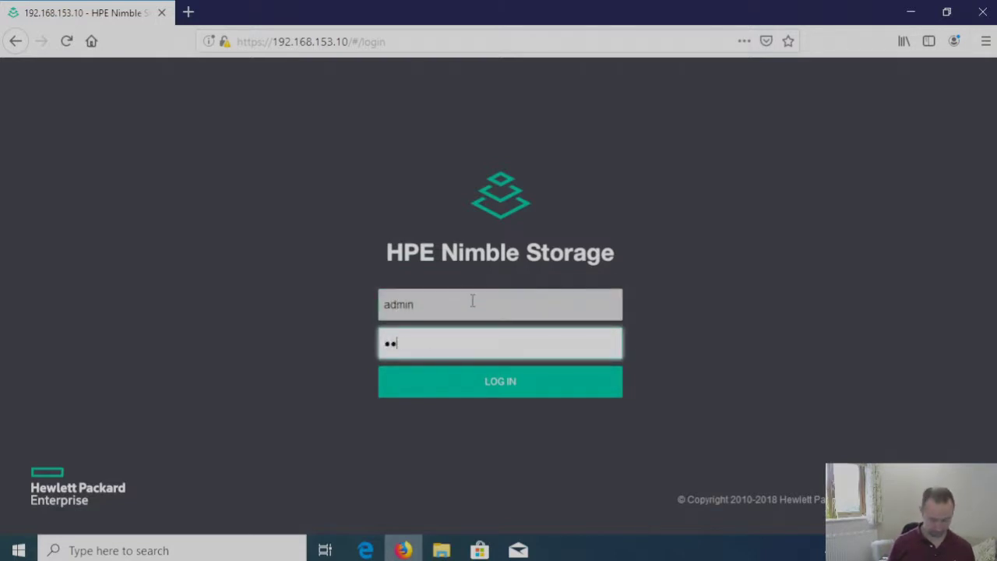
key(Return)
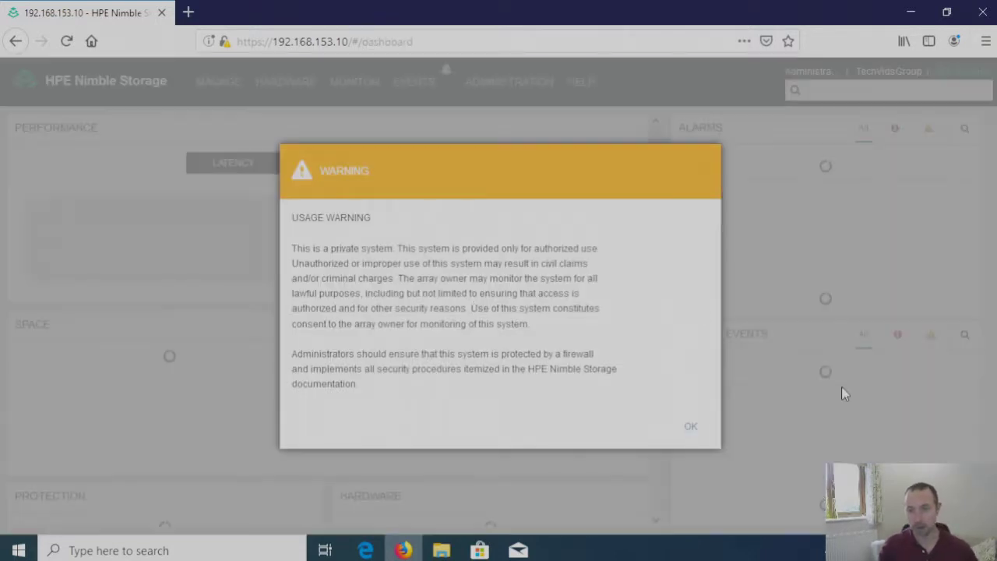
click(691, 429)
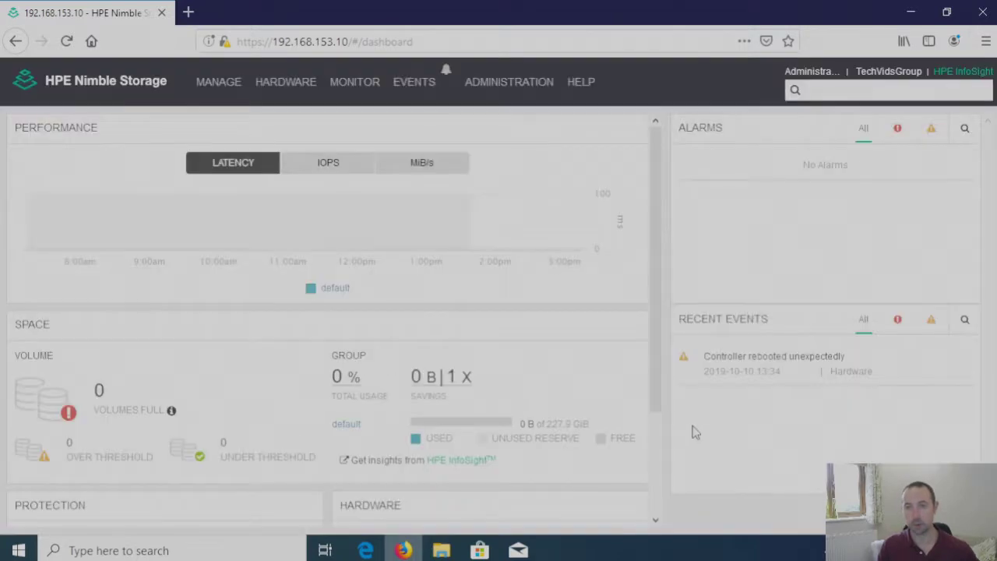
Step: Open Administration > Software and review current version 5.0.4.0-576551-opt with no previous version listed
click(525, 92)
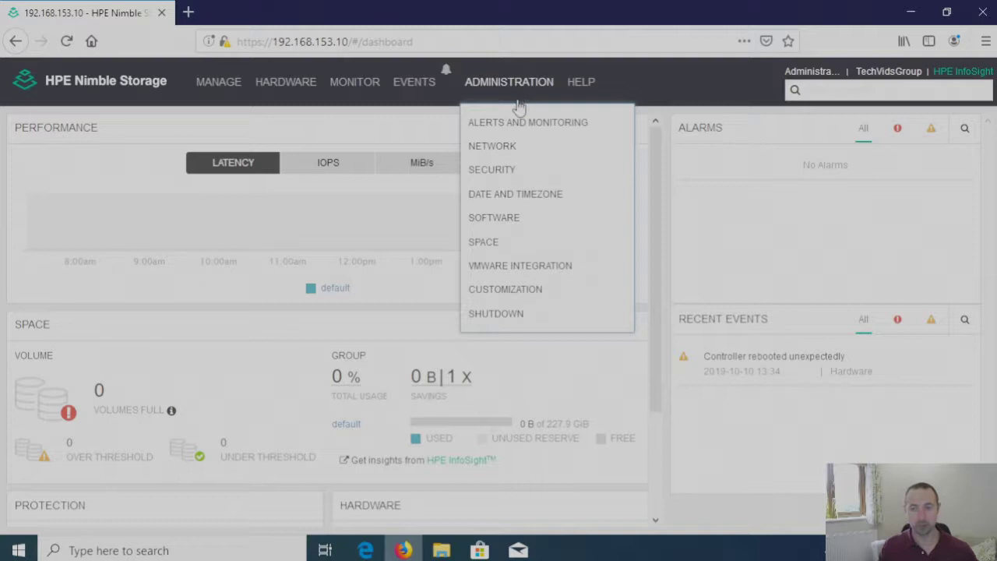
click(505, 220)
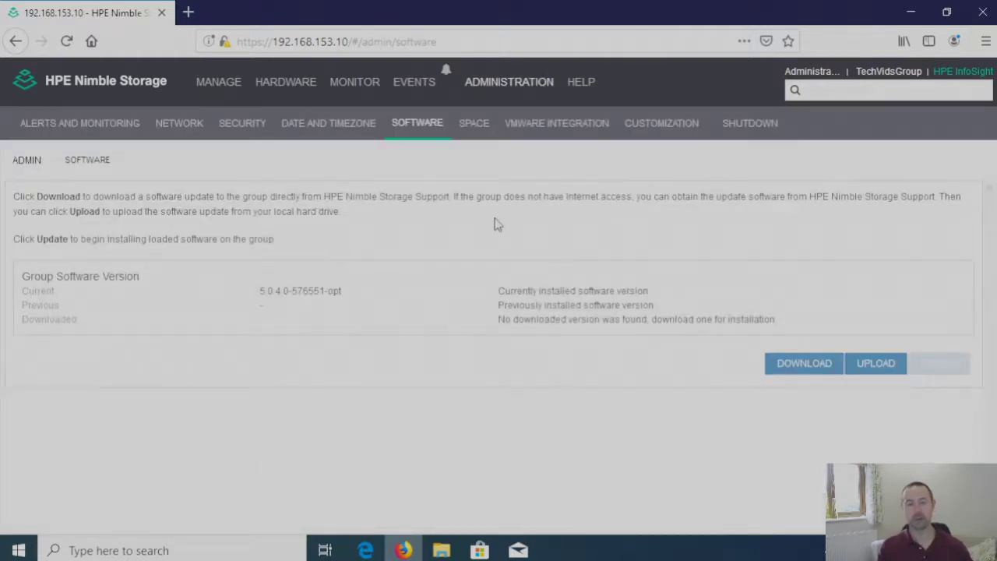
drag(256, 296, 345, 296)
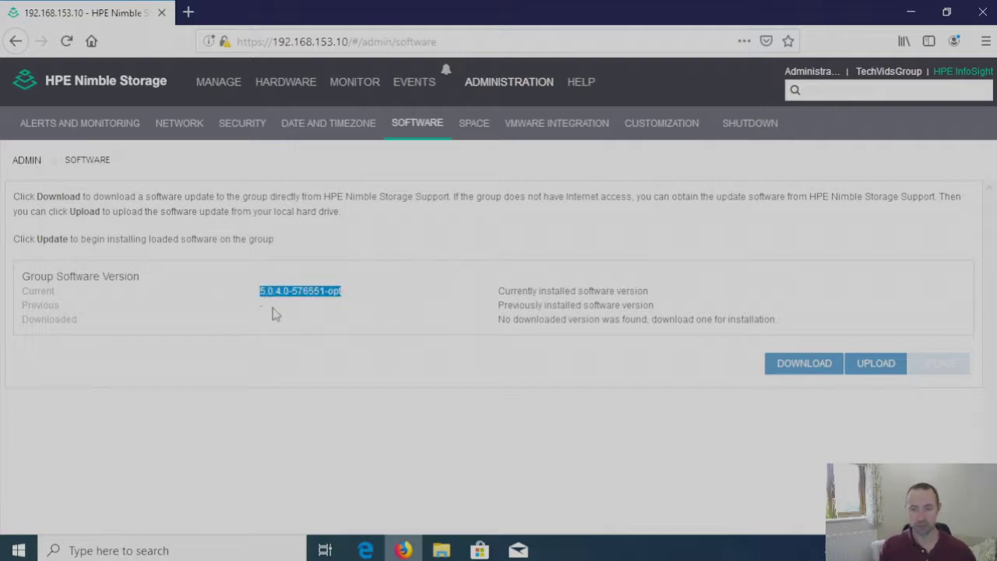
mouse_move(267, 308)
mouse_down()
mouse_move(28, 306)
mouse_move(267, 323)
mouse_up()
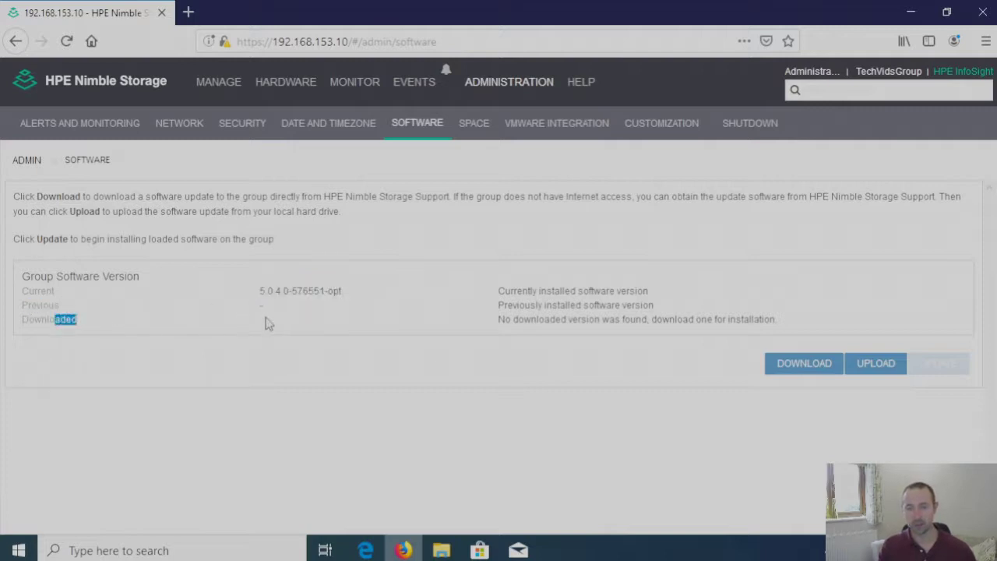
click(323, 318)
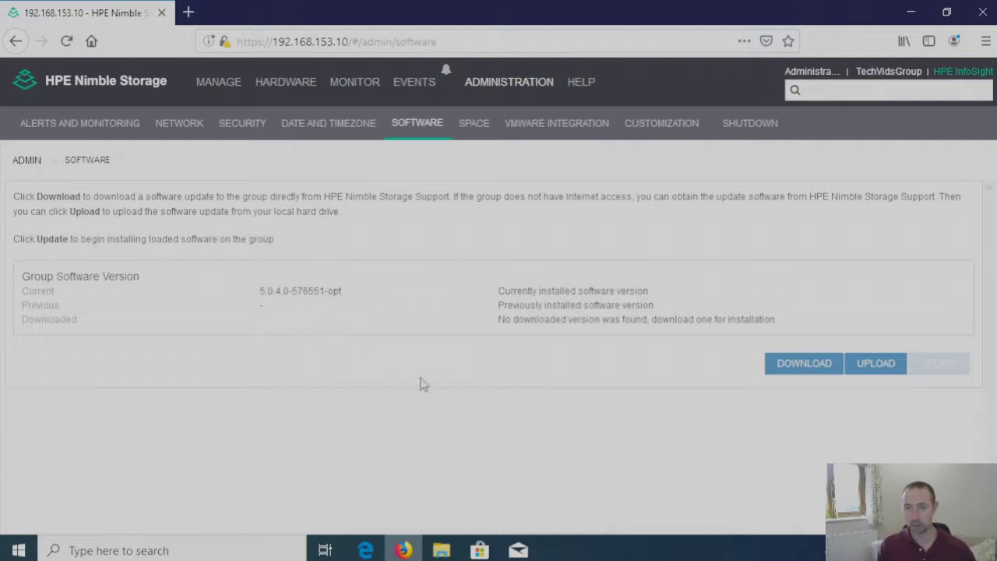
Step: Download version 5.0.7.300-644174-opt to the group and follow its download progress
click(793, 369)
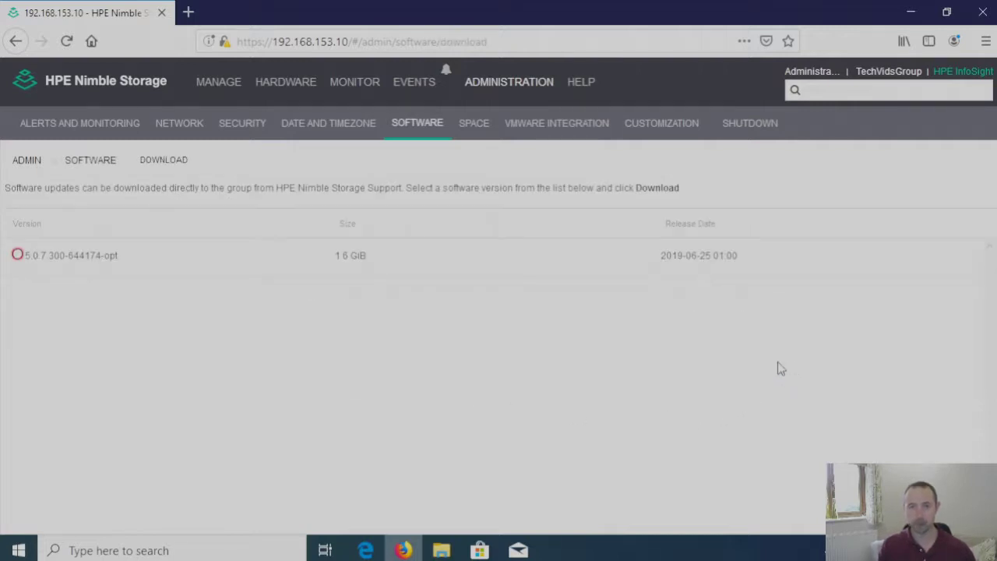
click(17, 255)
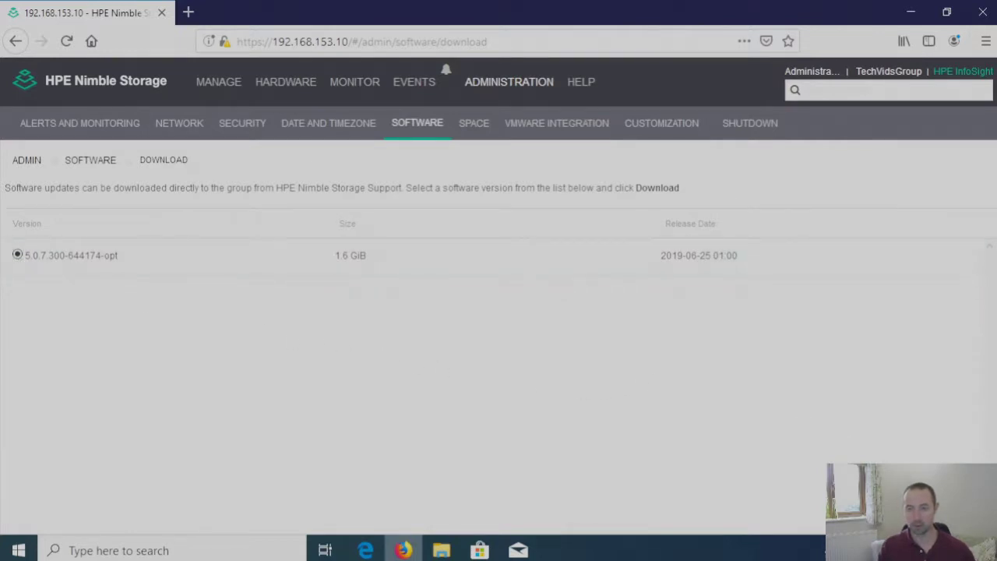
key(Return)
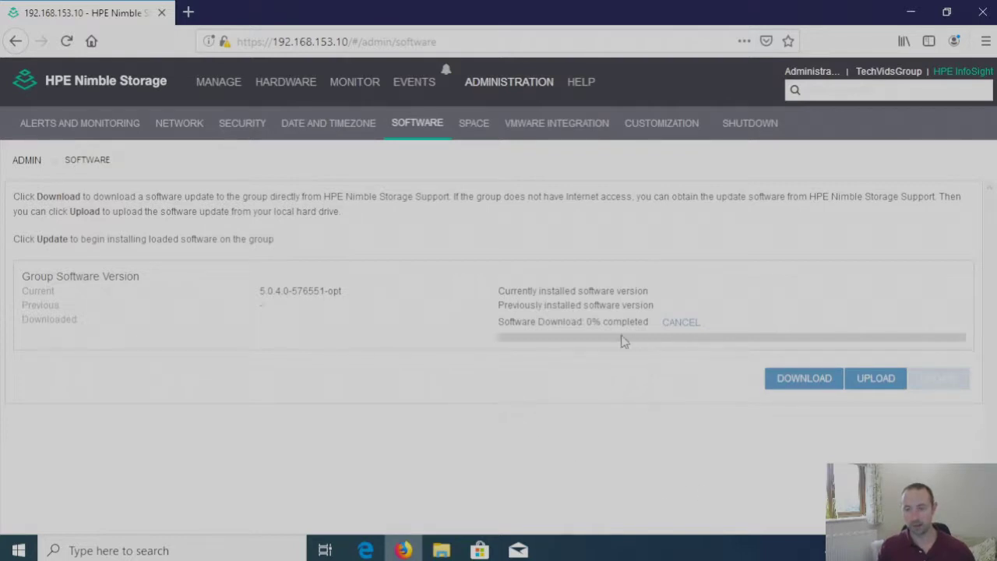
drag(504, 323, 653, 323)
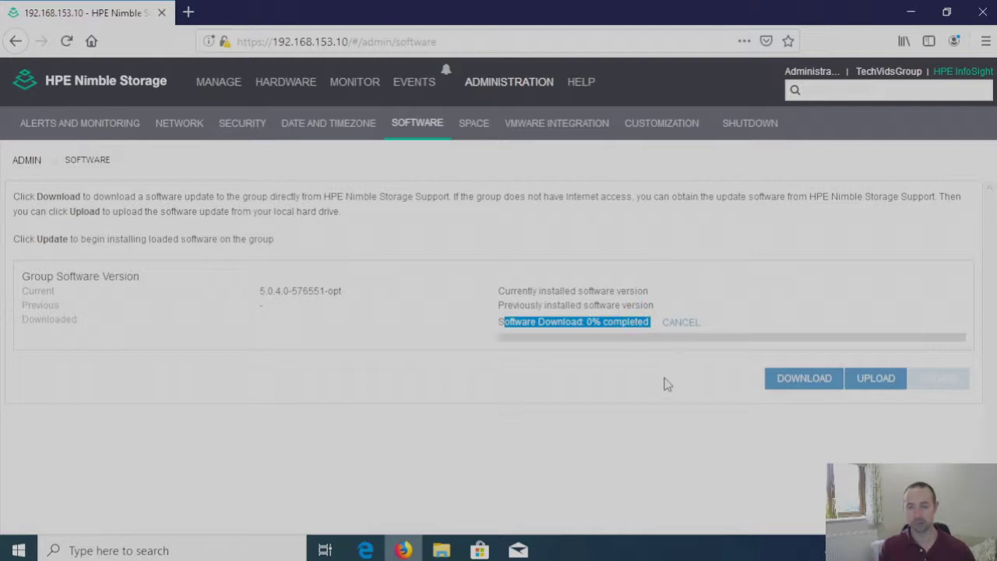
mouse_move(402, 550)
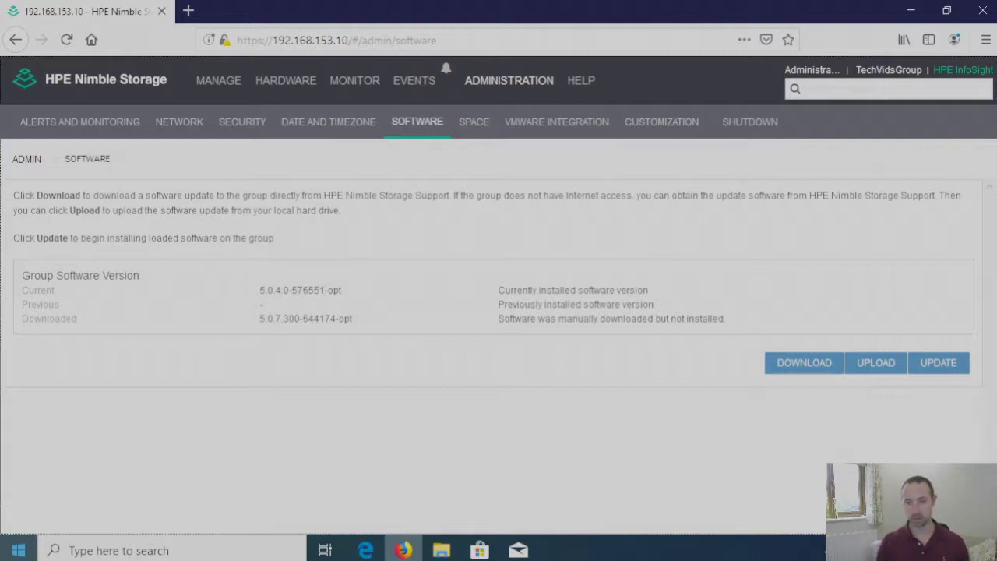
Step: Start the update so the precheck runs and the licence terms appear
click(942, 364)
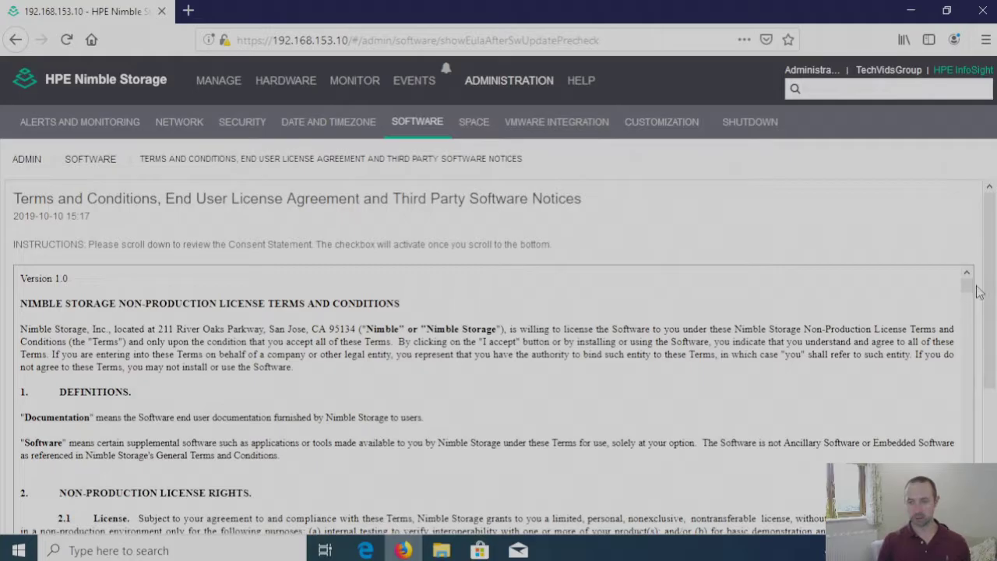
Step: Read through the licence text and tick the acknowledgement to begin installing 5.0.7.300
drag(966, 286, 966, 499)
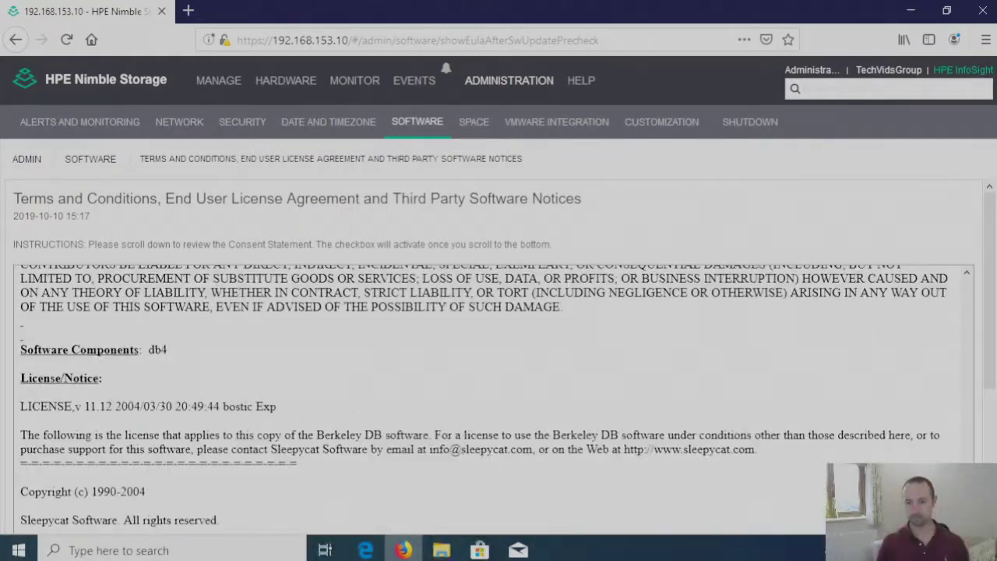
scroll(980, 329, down, 3)
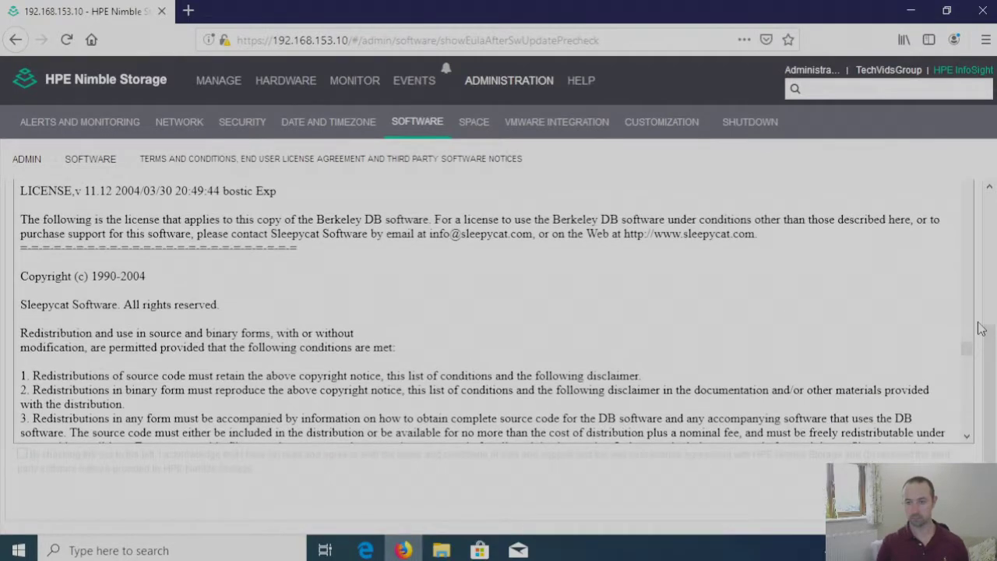
drag(967, 350, 957, 451)
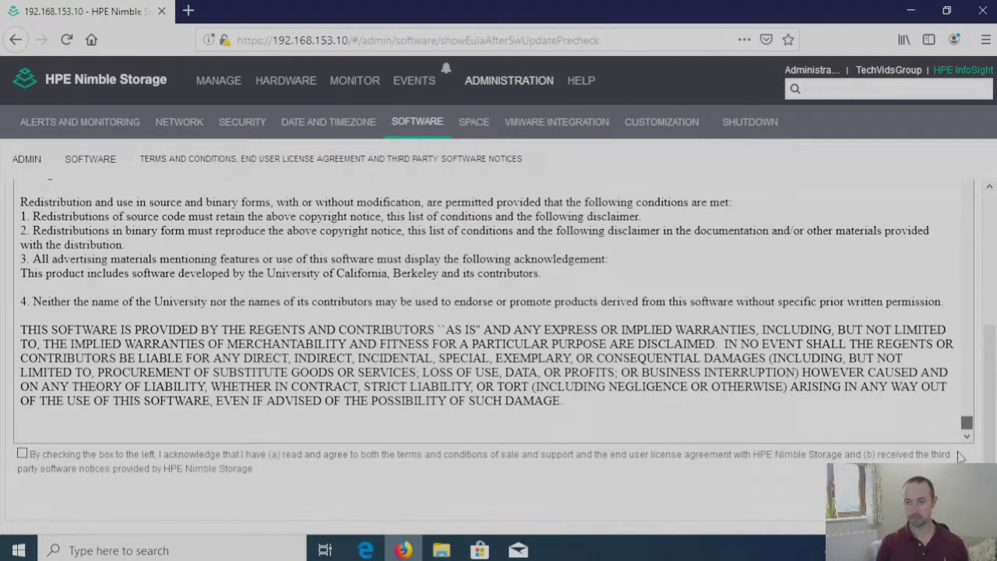
click(22, 455)
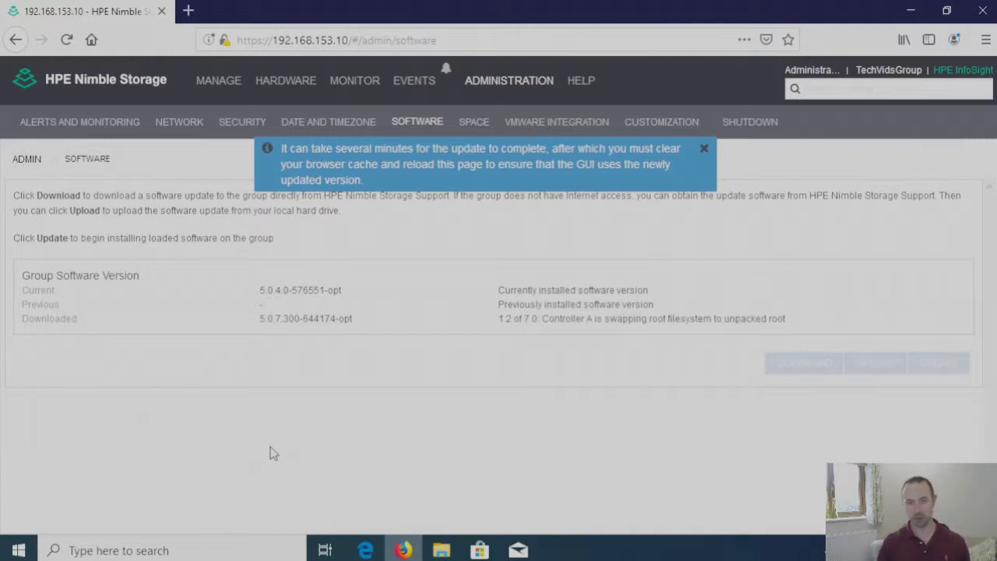
Step: Follow the update status line until the unreachable web service error appears
drag(498, 319, 779, 320)
click(500, 323)
click(462, 332)
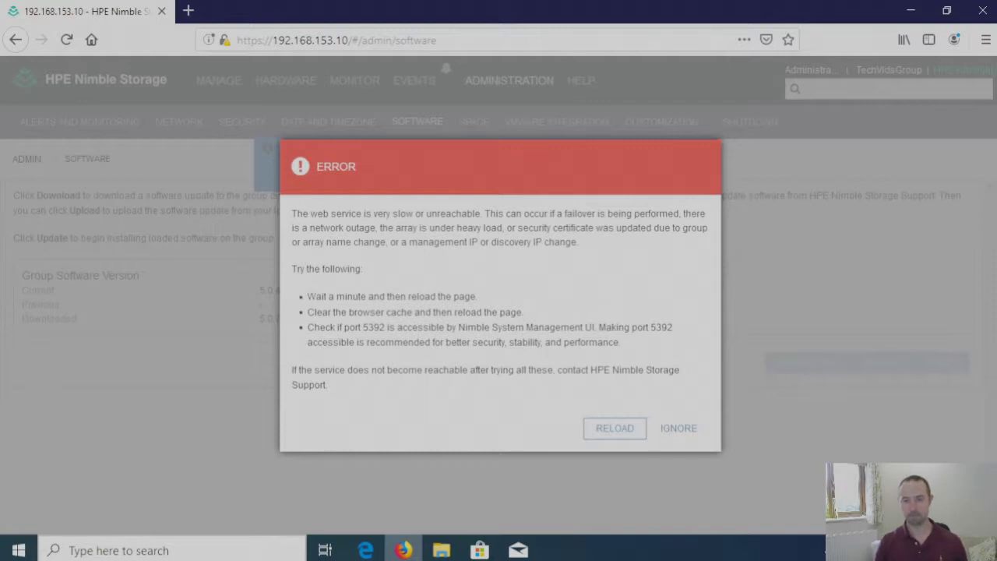
Step: Reload the page from the error dialog while the array restarts
click(627, 439)
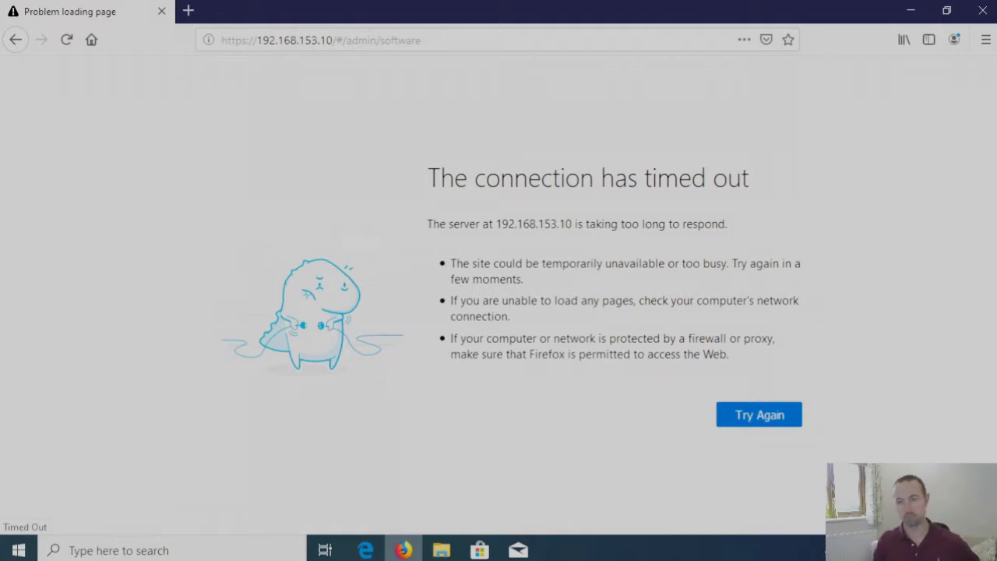
Step: Reconnect, confirm 5.0.7.300-644174-opt is current with 5.0.4.0-576551-opt previous, and check downloads
click(752, 417)
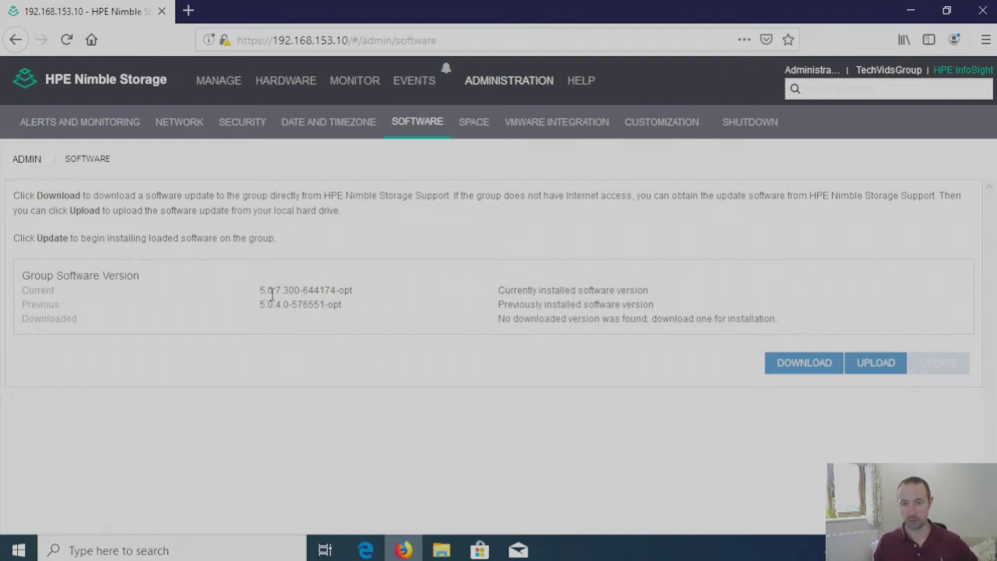
drag(261, 305, 349, 310)
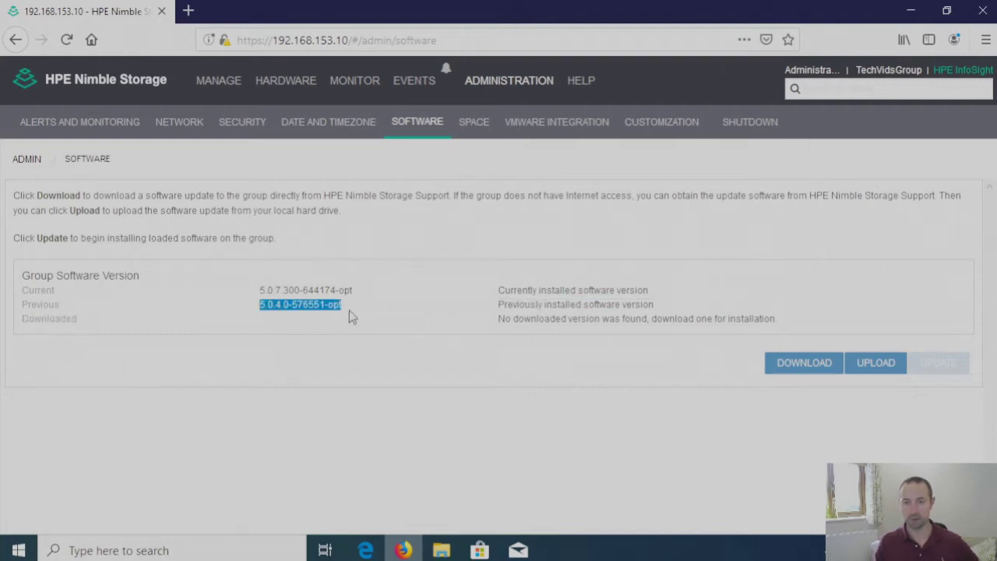
click(818, 371)
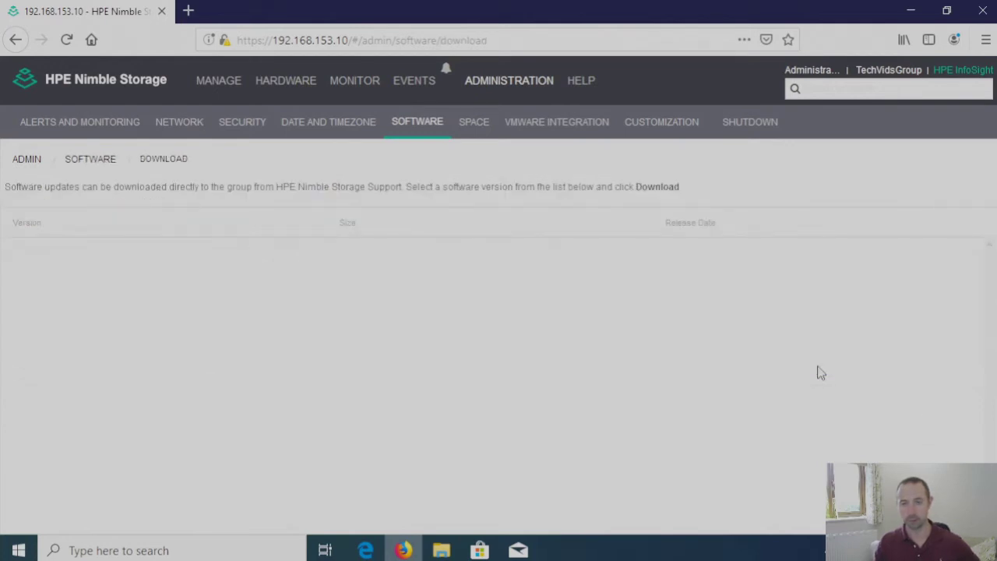